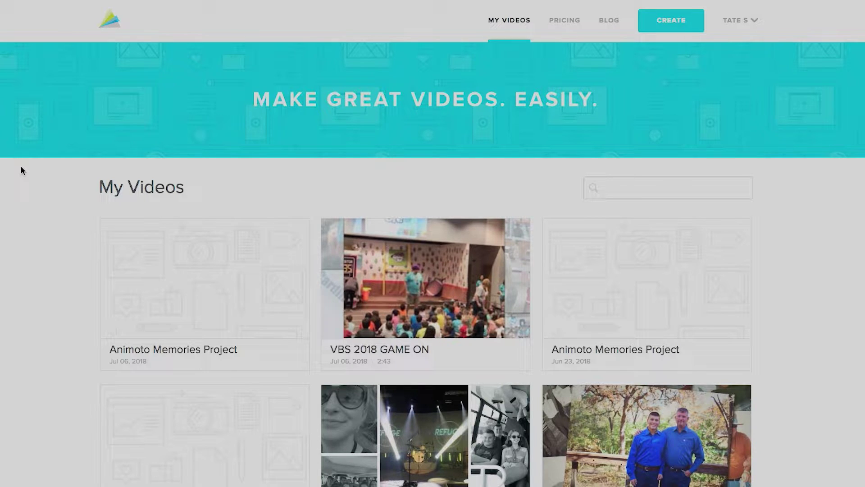
# Open the plans and pricing page and highlight the $96 yearly Personal price.
pyautogui.scroll(-2, 111, 290)
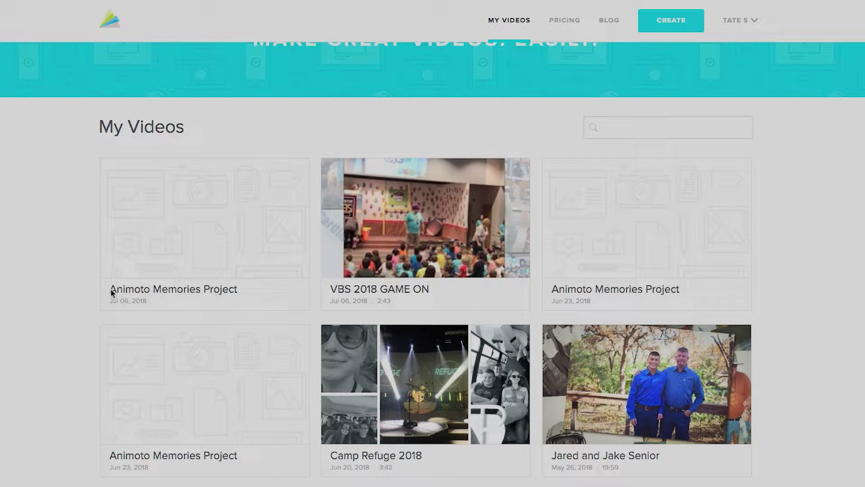
pyautogui.scroll(2, 143, 260)
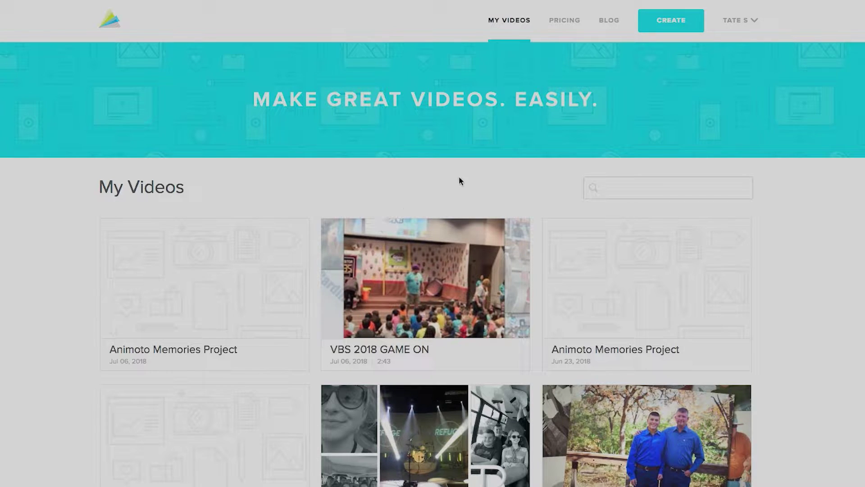
pyautogui.click(565, 22)
pyautogui.moveTo(150, 303); pyautogui.dragTo(192, 305)
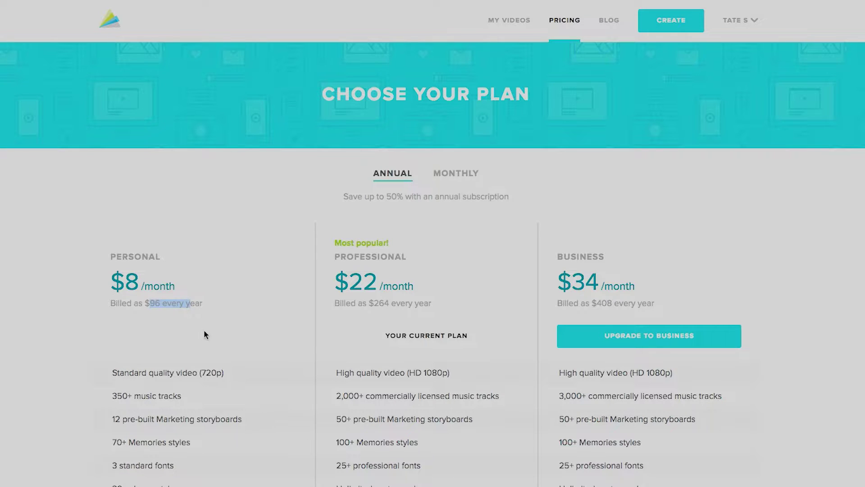
pyautogui.click(160, 305)
pyautogui.moveTo(148, 302); pyautogui.dragTo(163, 301)
# Compare monthly against annual prices, re-highlight the $96 Personal price, then start a new video.
pyautogui.click(446, 178)
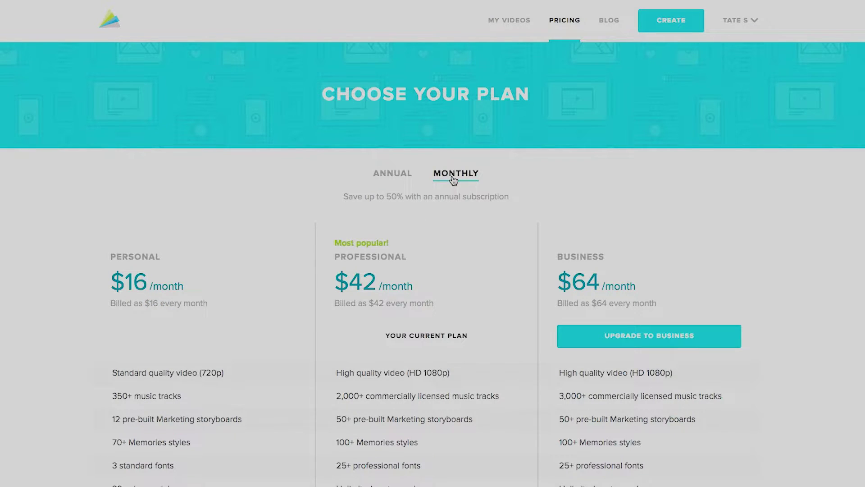
pyautogui.click(393, 175)
pyautogui.moveTo(160, 306); pyautogui.dragTo(145, 306)
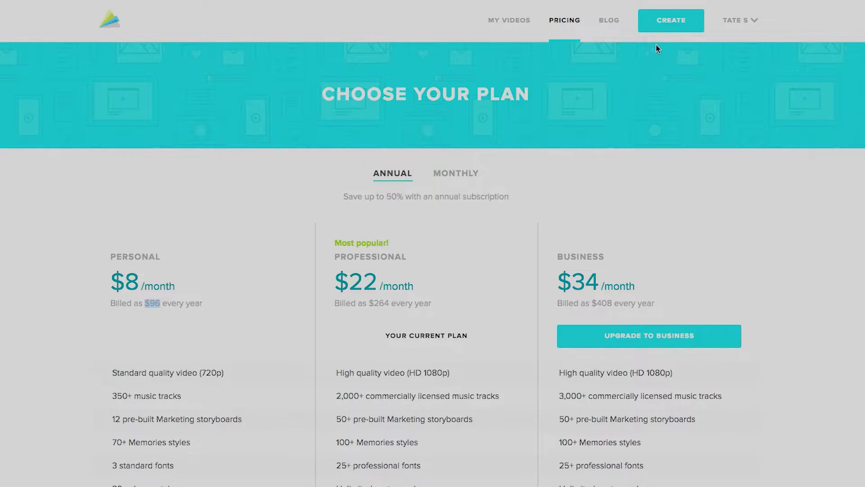
pyautogui.click(672, 23)
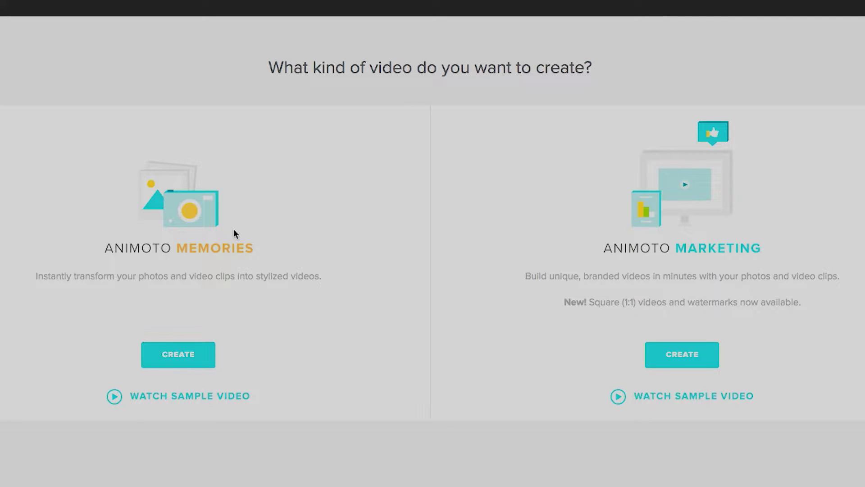
# Choose a Memories video and browse the More Control, Real Estate and Popular style categories.
pyautogui.click(175, 363)
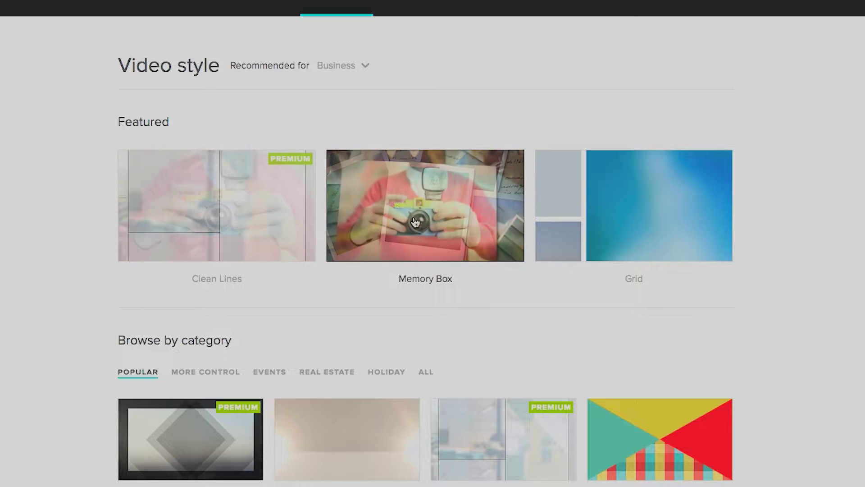
pyautogui.scroll(-7, 368, 262)
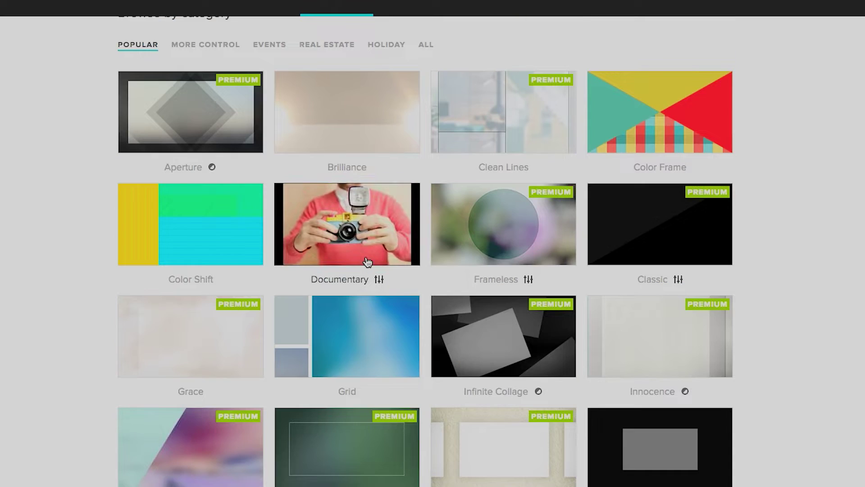
pyautogui.scroll(-2, 368, 262)
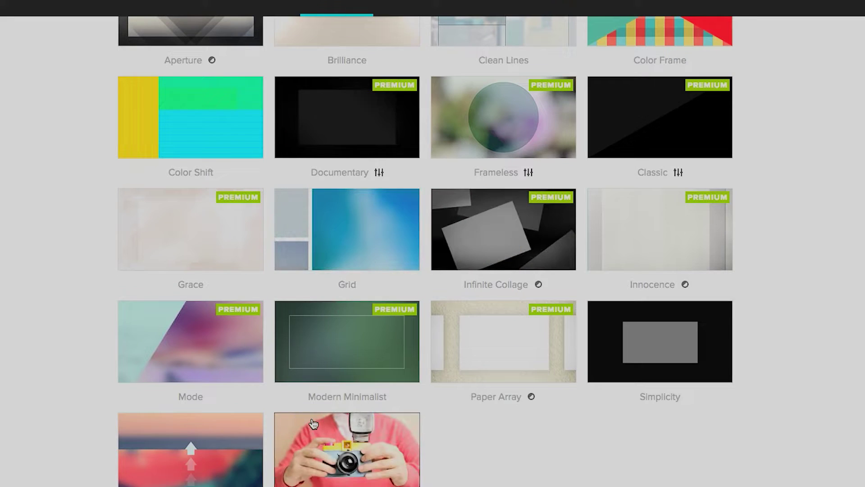
pyautogui.scroll(6, 313, 424)
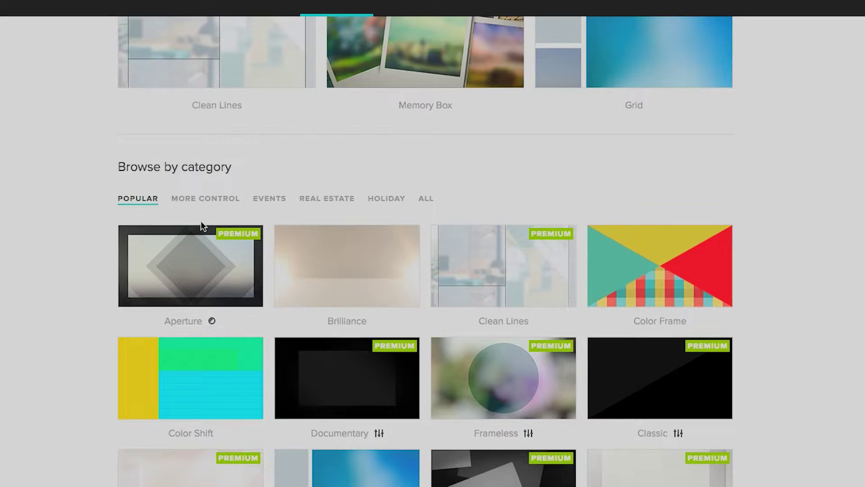
pyautogui.click(179, 199)
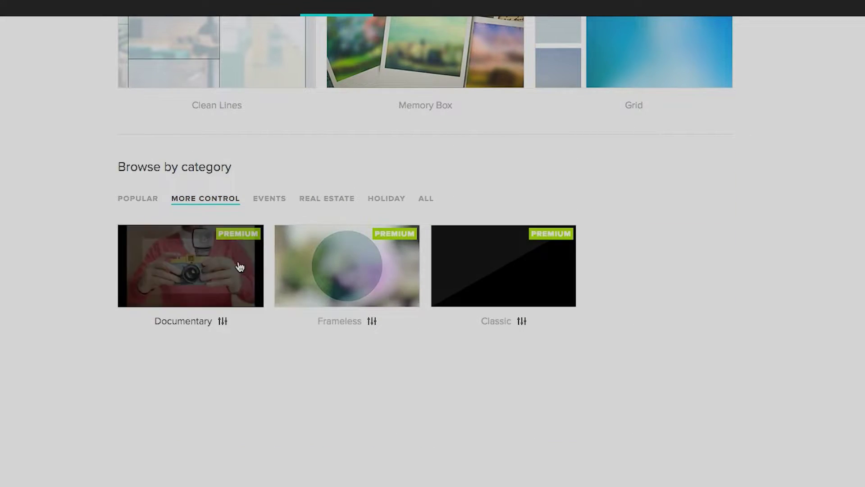
pyautogui.click(345, 203)
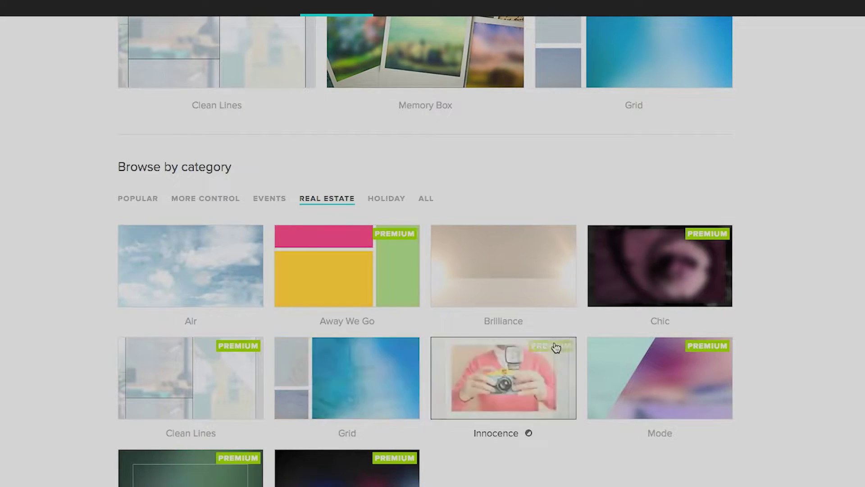
pyautogui.click(142, 199)
# Pick the Clean Lines style and create the video with it.
pyautogui.scroll(4, 368, 214)
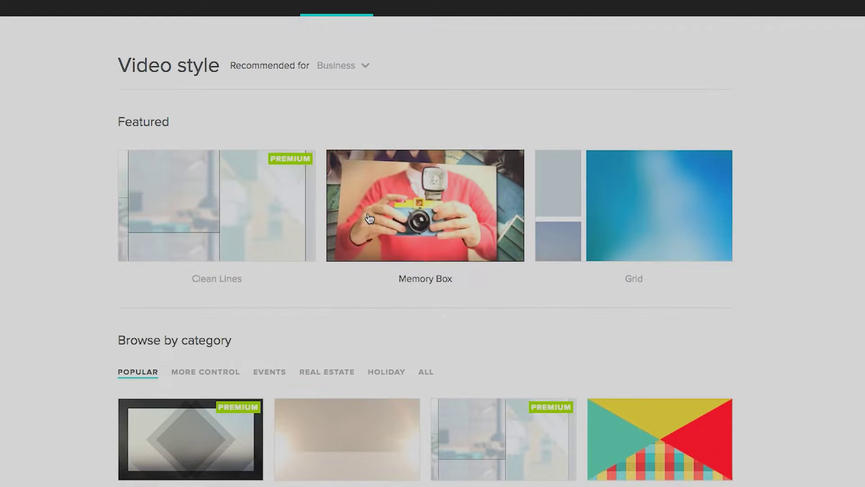
pyautogui.scroll(-4, 359, 338)
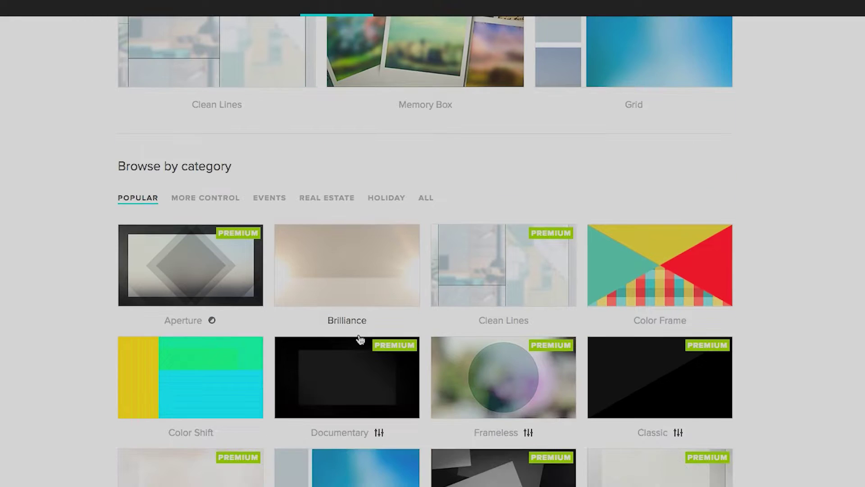
pyautogui.moveTo(326, 248)
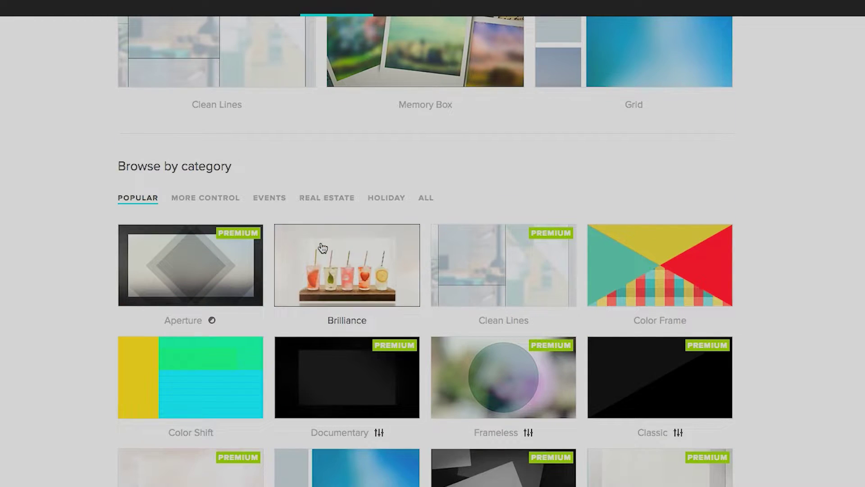
pyautogui.click(483, 255)
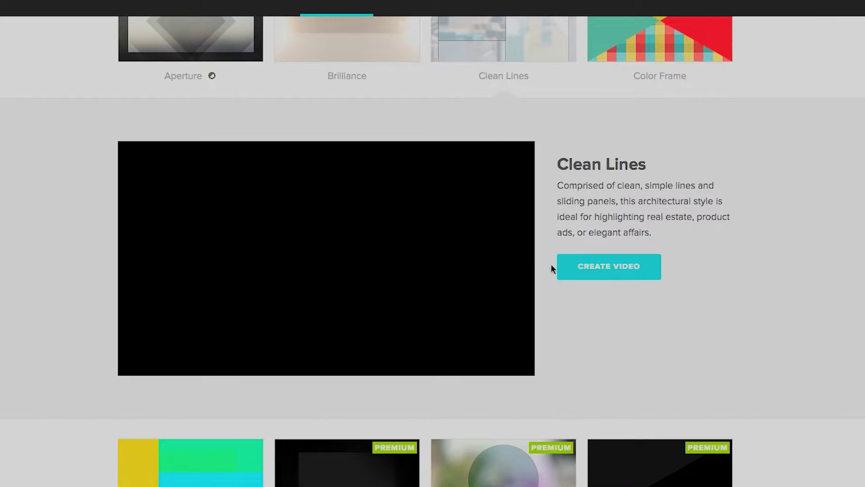
pyautogui.click(625, 271)
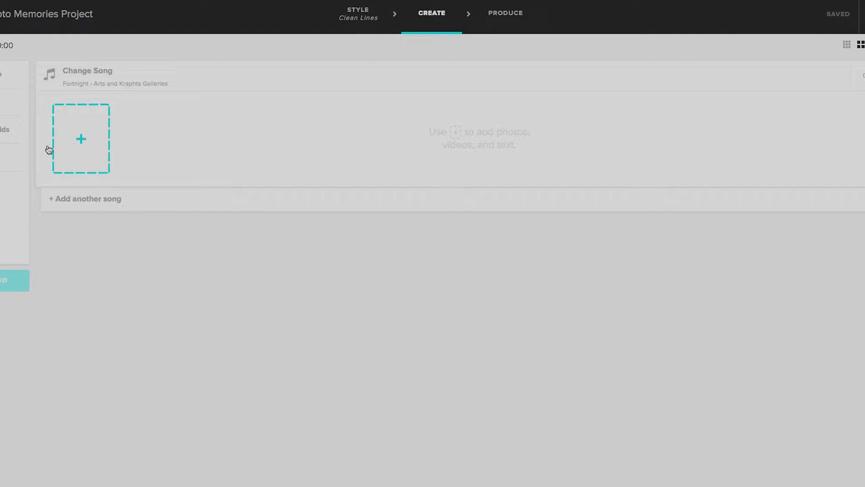
# Open the Add Photos and Videos options, then close them again.
pyautogui.click(9, 129)
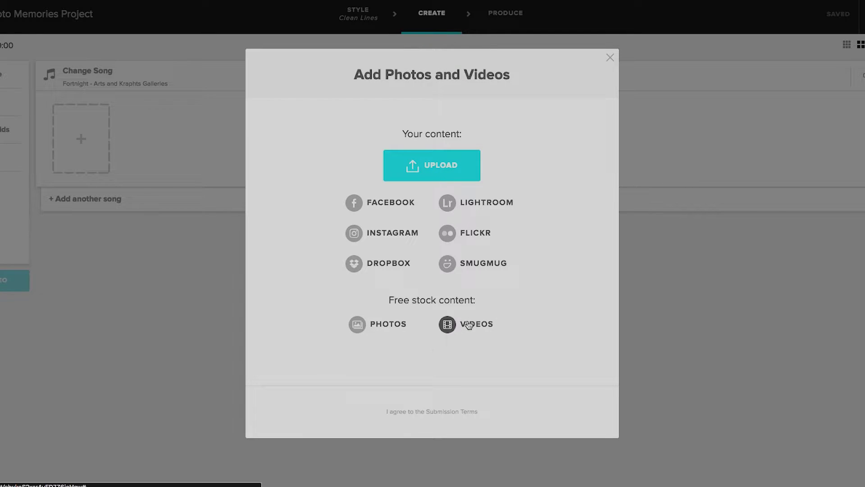
pyautogui.click(610, 58)
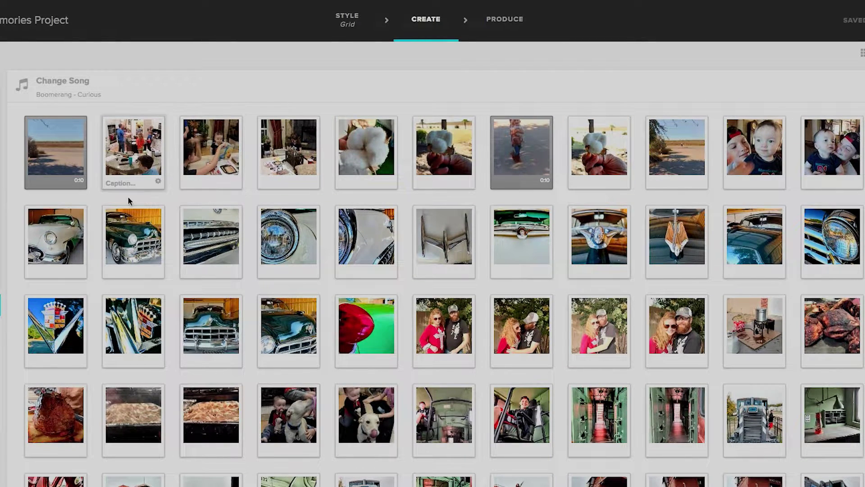
# Reorder the grid, moving cotton shots forward and shifting car-roof, kitchen, kids and living-room photos.
pyautogui.scroll(-7, 270, 194)
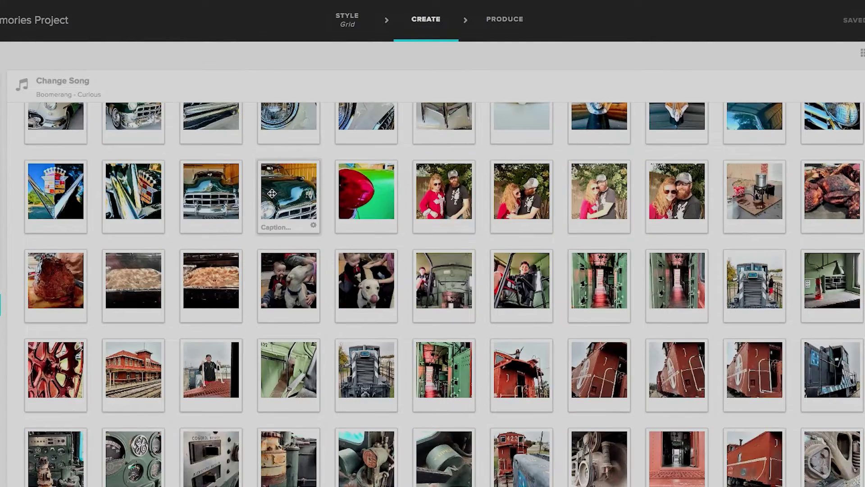
pyautogui.scroll(5, 278, 200)
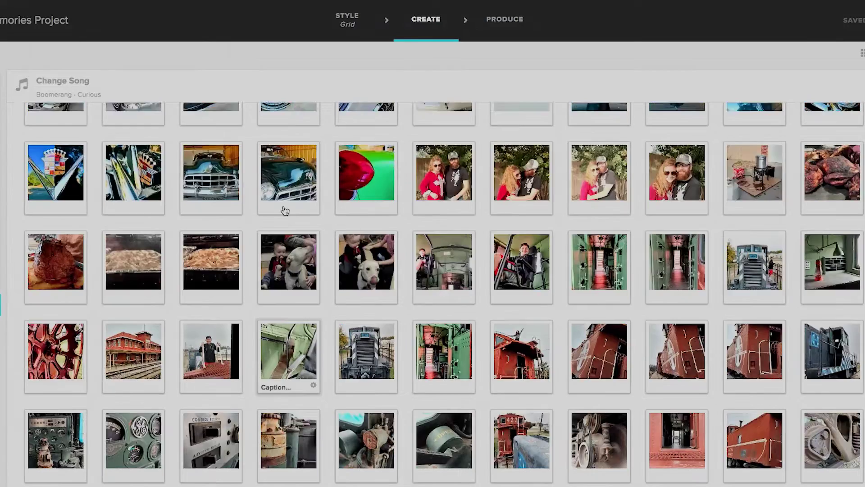
pyautogui.scroll(2, 285, 213)
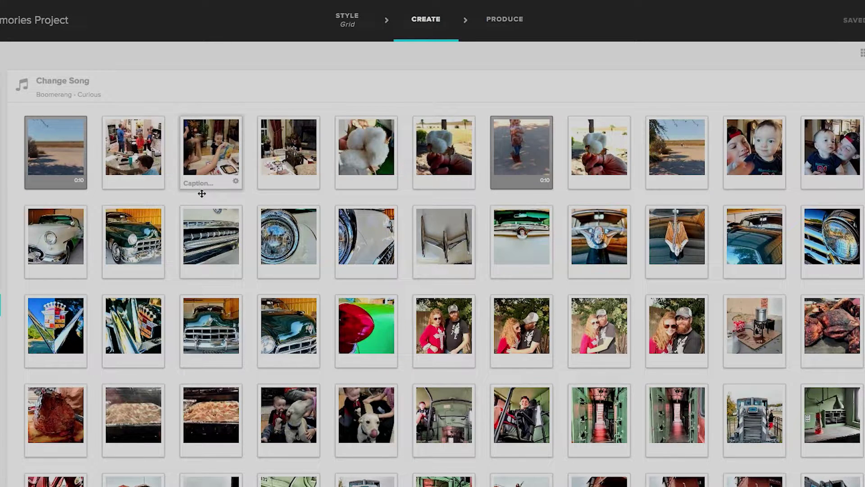
pyautogui.moveTo(585, 171); pyautogui.dragTo(599, 239)
pyautogui.moveTo(769, 244); pyautogui.dragTo(235, 239)
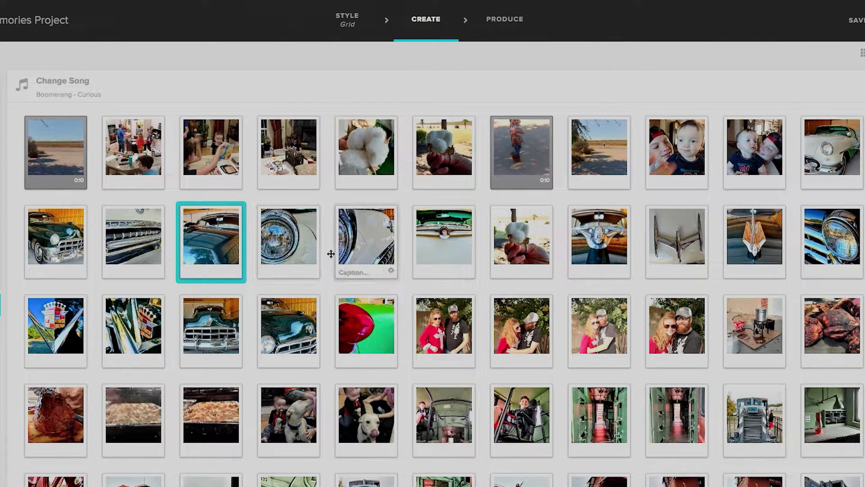
pyautogui.moveTo(506, 224); pyautogui.dragTo(162, 158)
pyautogui.moveTo(224, 151); pyautogui.dragTo(600, 154)
pyautogui.moveTo(223, 174); pyautogui.dragTo(582, 189)
pyautogui.moveTo(214, 178); pyautogui.dragTo(620, 177)
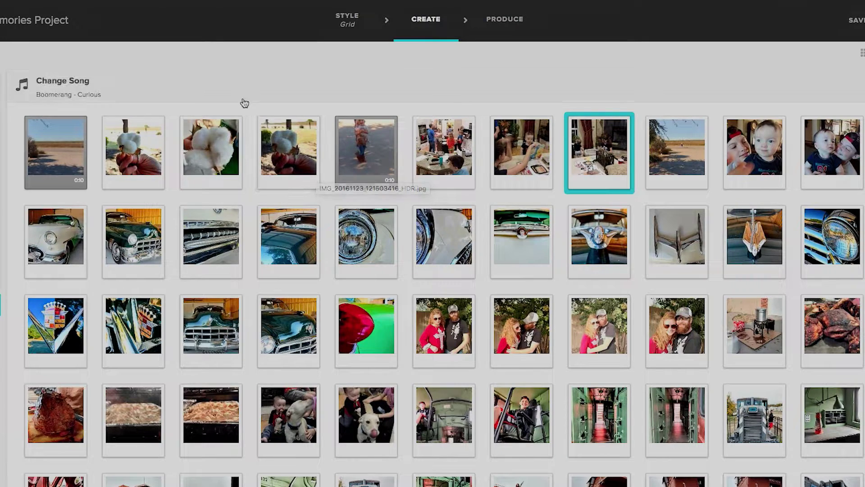
# Bring up the Change Song dialog for the video.
pyautogui.scroll(-4, 270, 226)
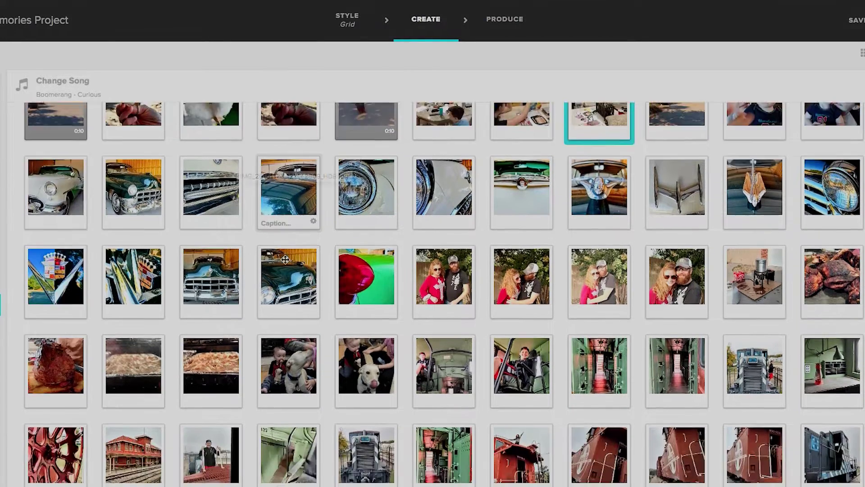
pyautogui.scroll(4, 286, 258)
pyautogui.scroll(-1, 286, 258)
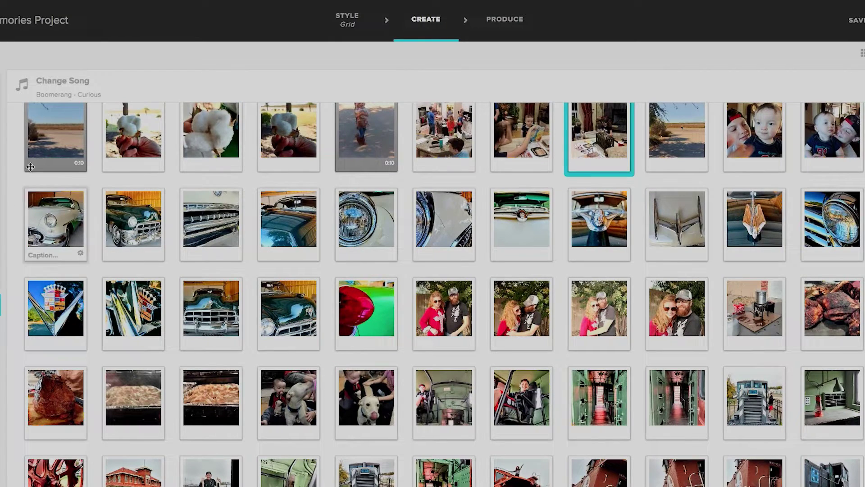
pyautogui.click(57, 85)
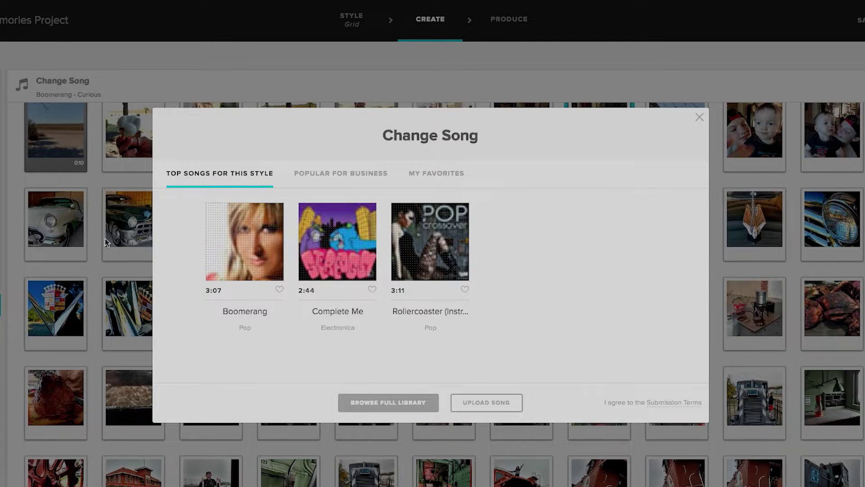
# Browse the full music library, sampling Dracula and Birthday Suits.
pyautogui.click(239, 176)
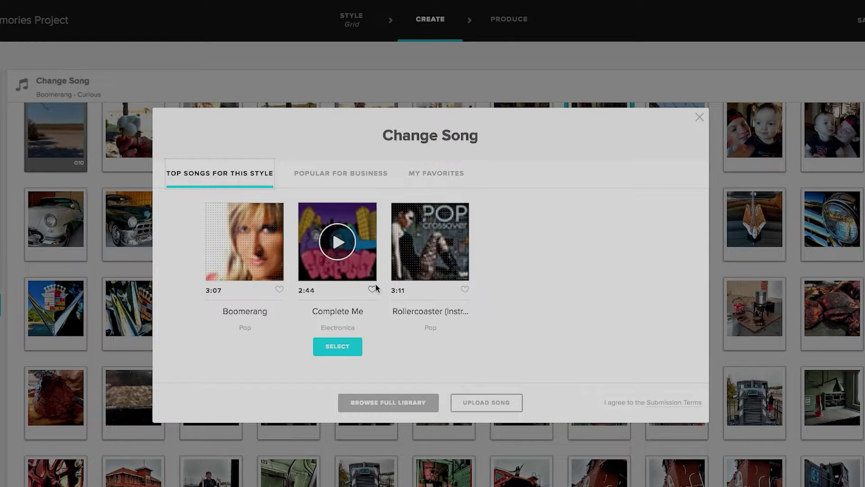
pyautogui.click(407, 405)
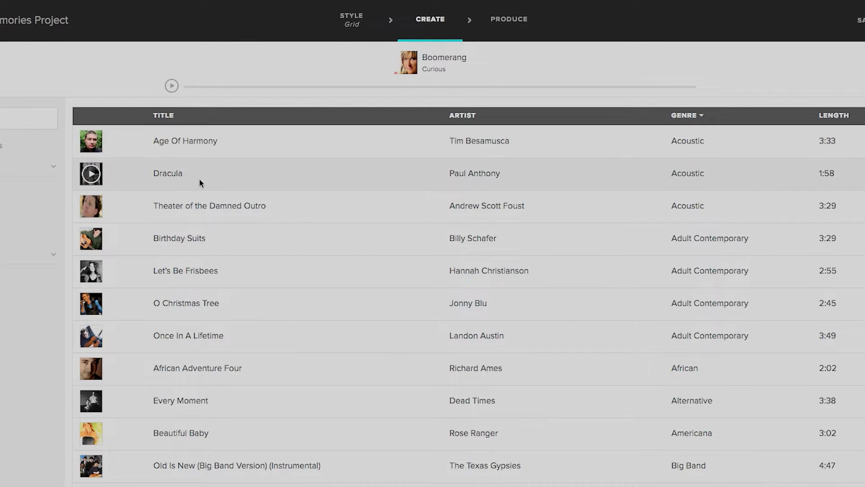
pyautogui.click(91, 174)
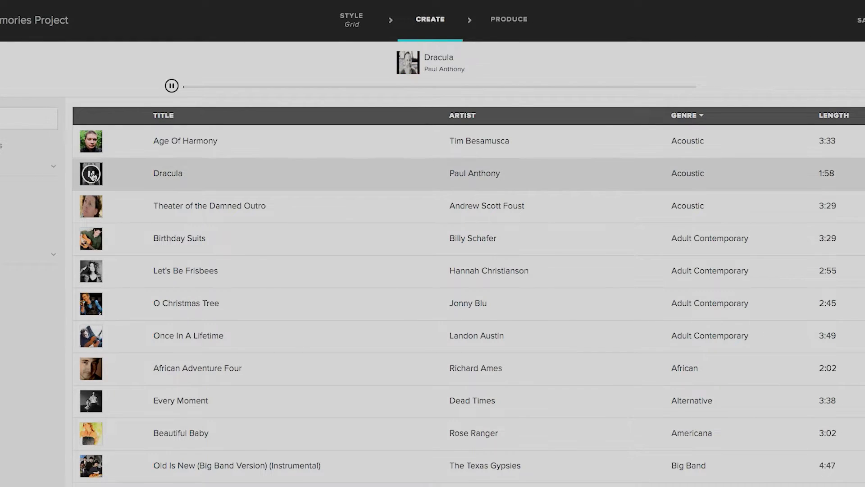
pyautogui.click(92, 174)
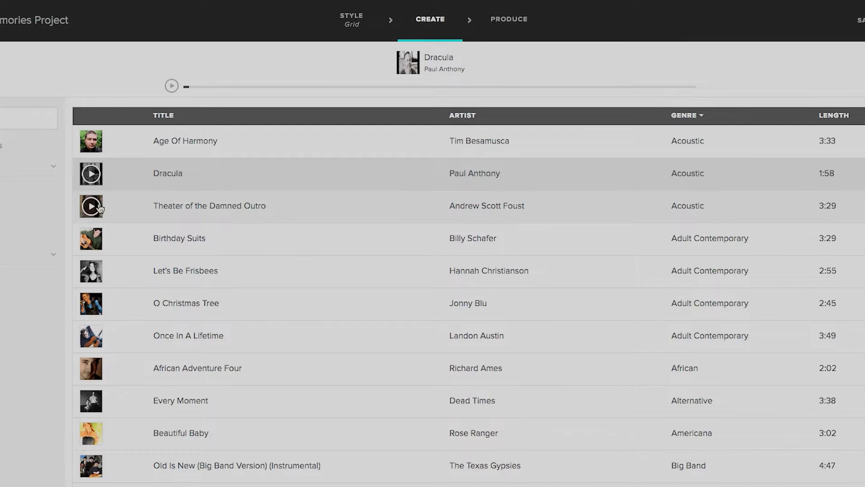
pyautogui.click(92, 240)
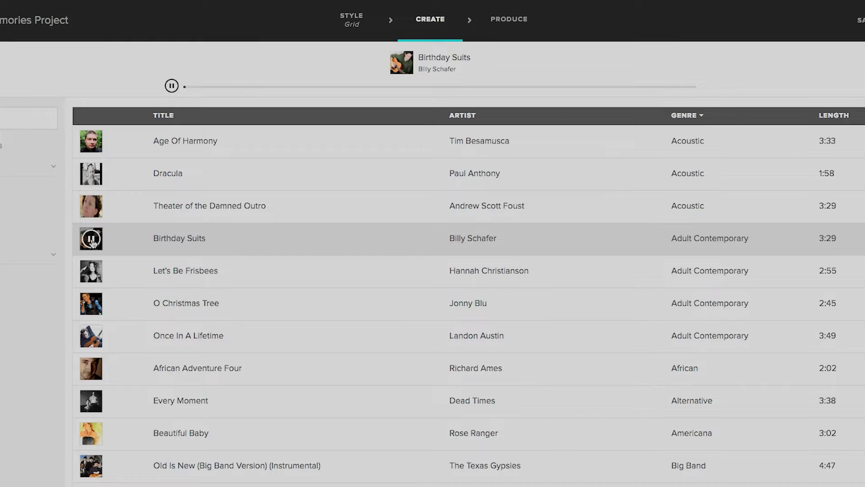
pyautogui.click(92, 240)
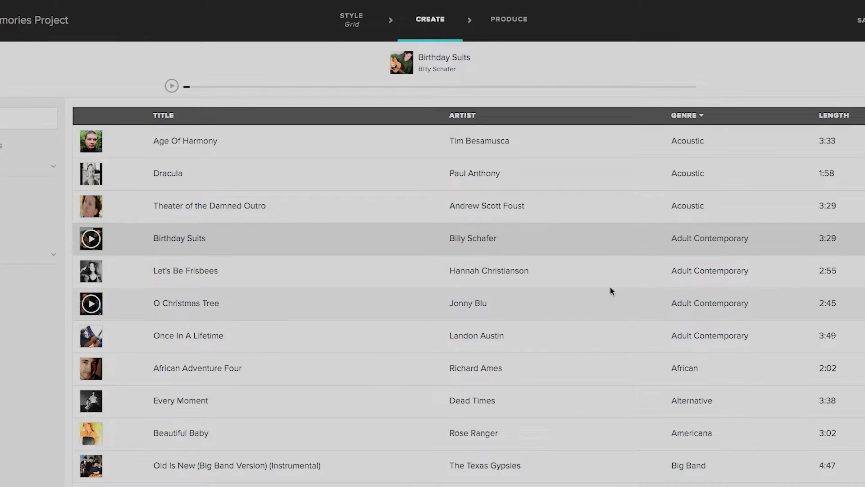
# Filter to Electronica, sample Anger Is A Bush (Instrumental) and select it as the song.
pyautogui.scroll(-2, 473, 315)
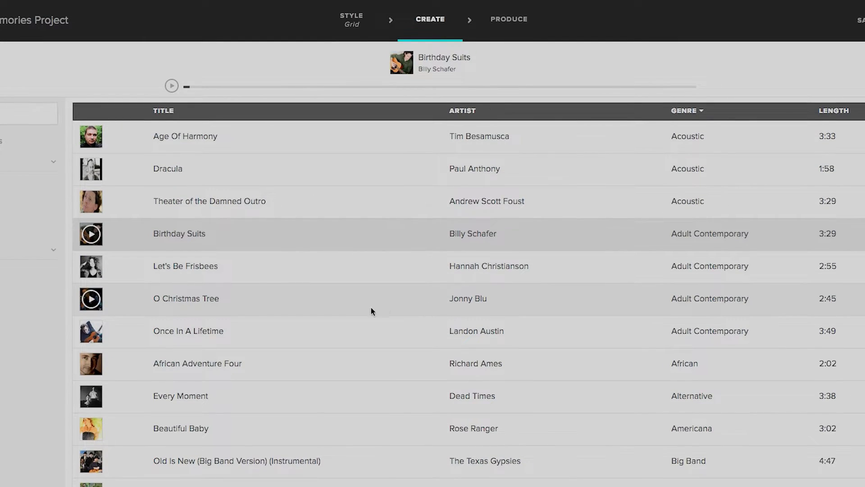
pyautogui.scroll(-4, 346, 318)
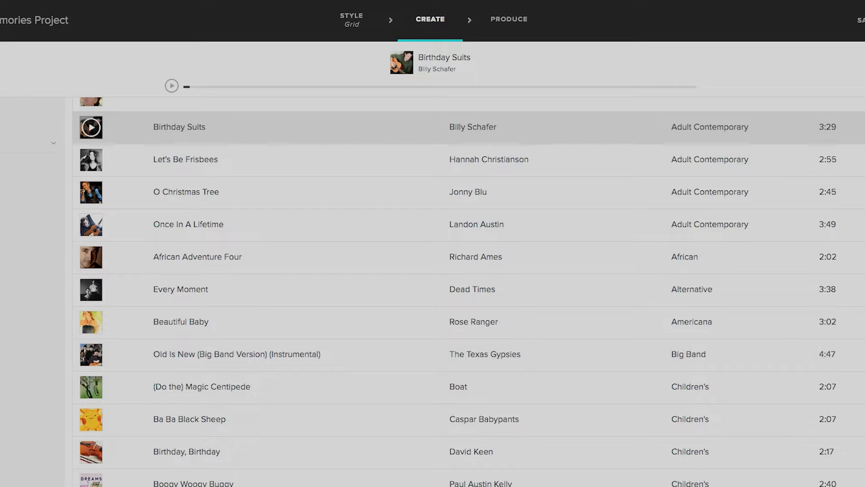
pyautogui.click(45, 306)
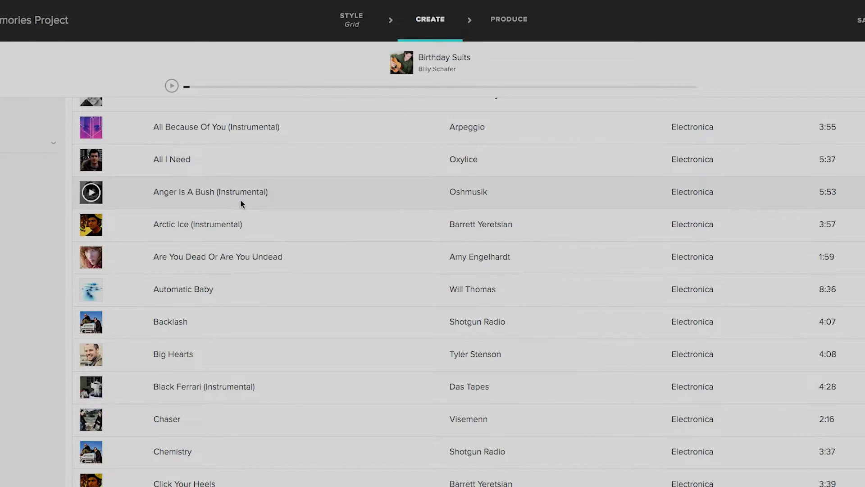
pyautogui.click(91, 192)
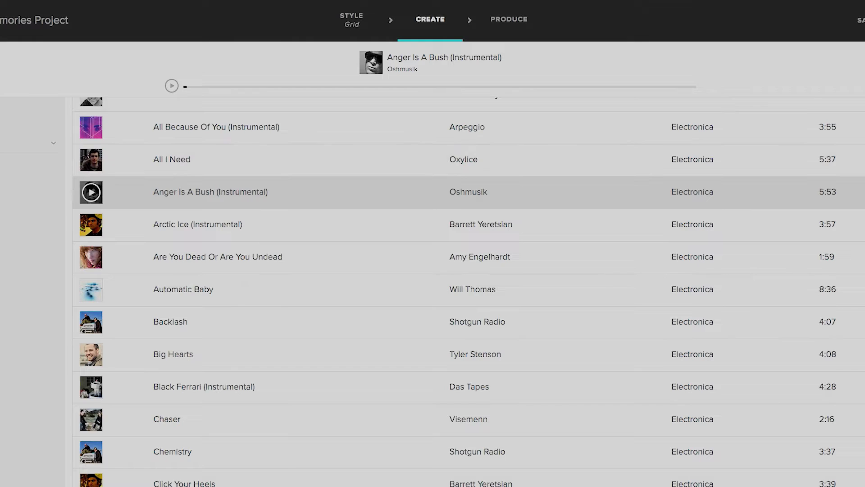
pyautogui.click(807, 124)
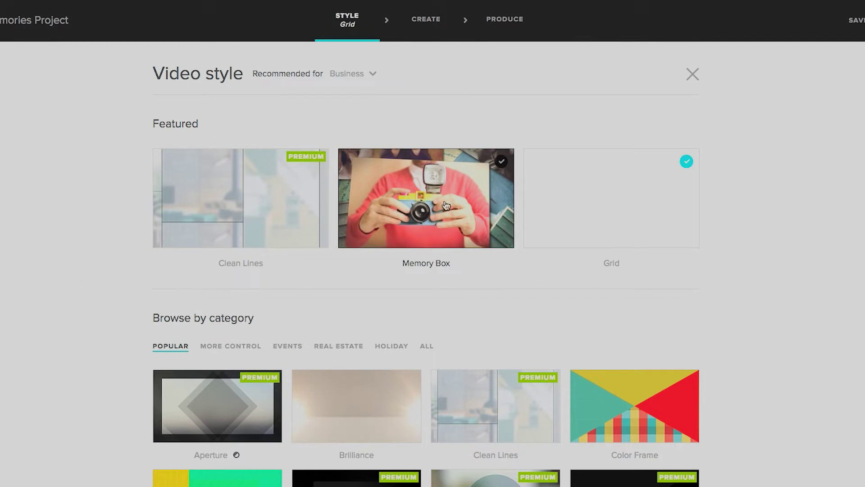
# Apply the Memory Box style to the video.
pyautogui.click(446, 206)
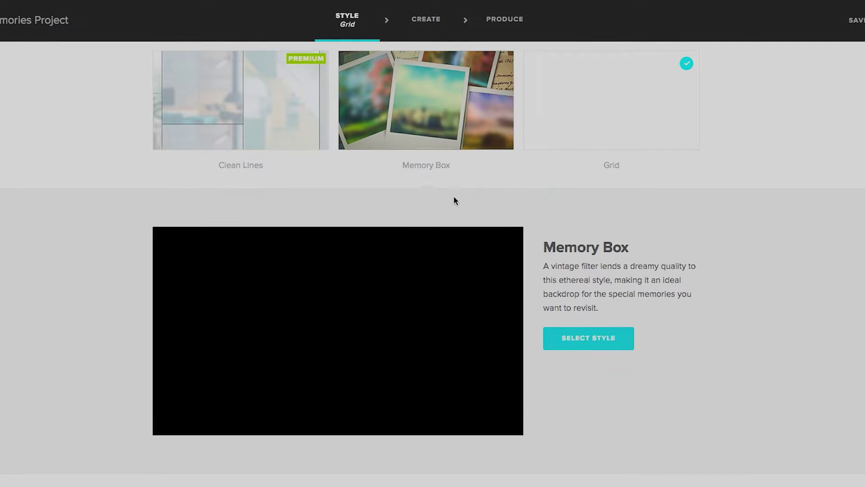
pyautogui.click(599, 341)
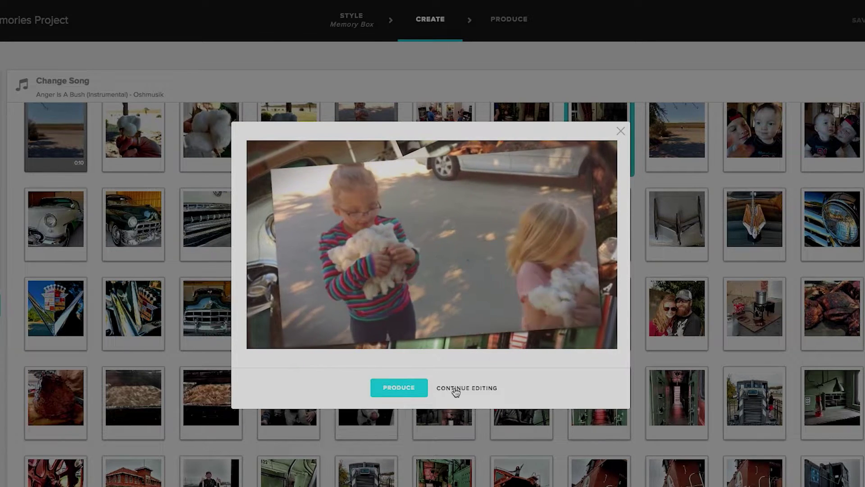
# Mute the Memory Box preview, then close it to continue editing.
pyautogui.moveTo(444, 323)
pyautogui.moveTo(317, 338)
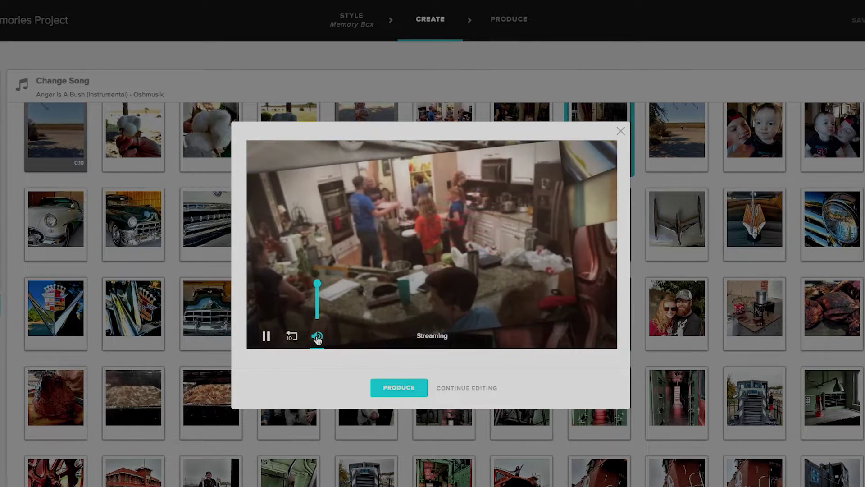
pyautogui.click(317, 337)
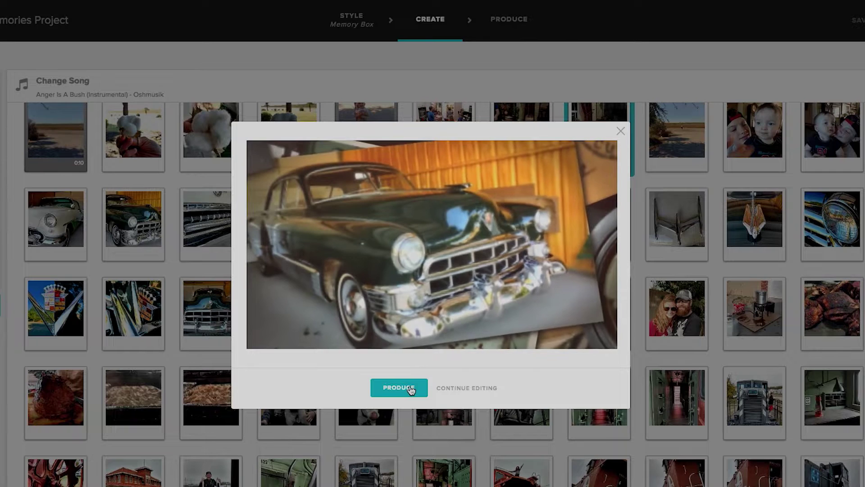
pyautogui.moveTo(610, 193)
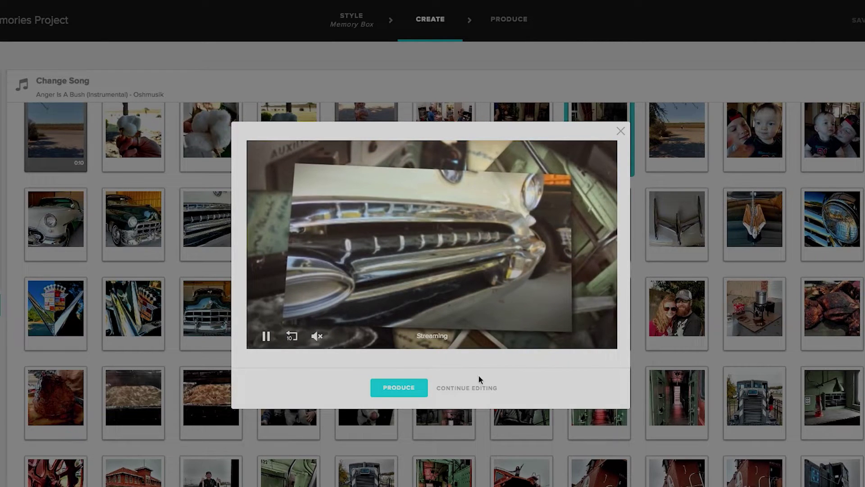
pyautogui.click(475, 387)
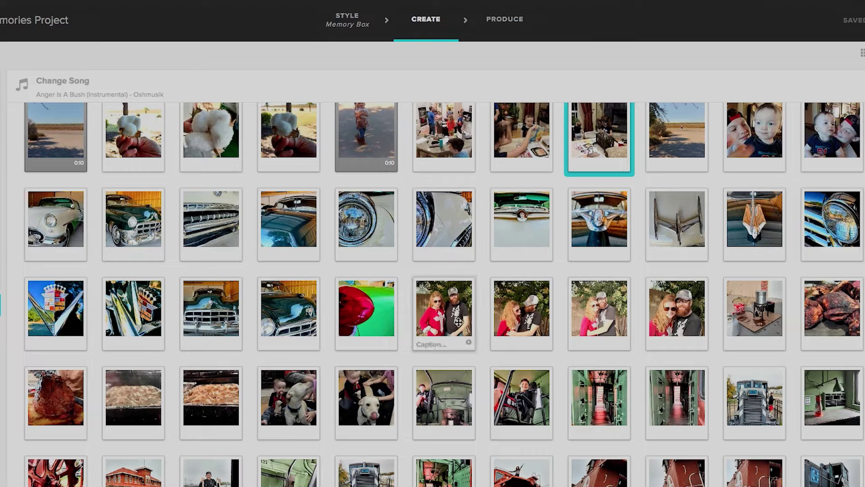
# Move the couple, green car and crest photos from row three up into row two.
pyautogui.moveTo(444, 316); pyautogui.dragTo(615, 250)
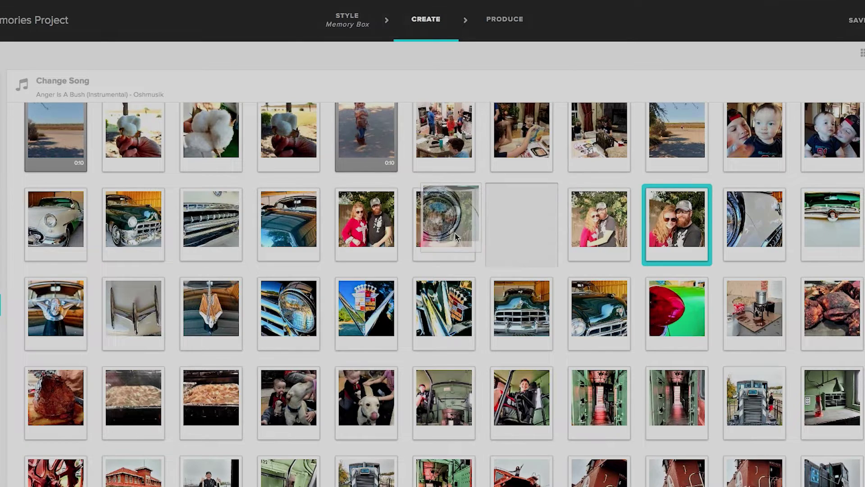
pyautogui.moveTo(536, 312); pyautogui.dragTo(691, 243)
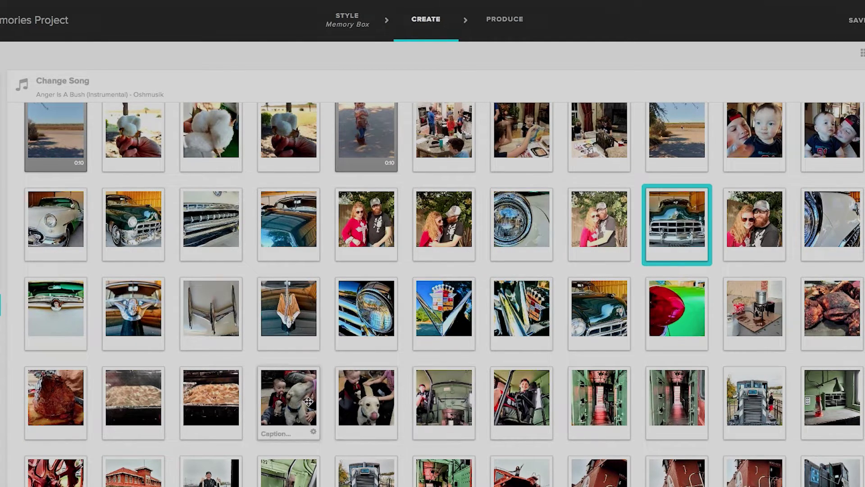
pyautogui.moveTo(420, 326); pyautogui.dragTo(413, 246)
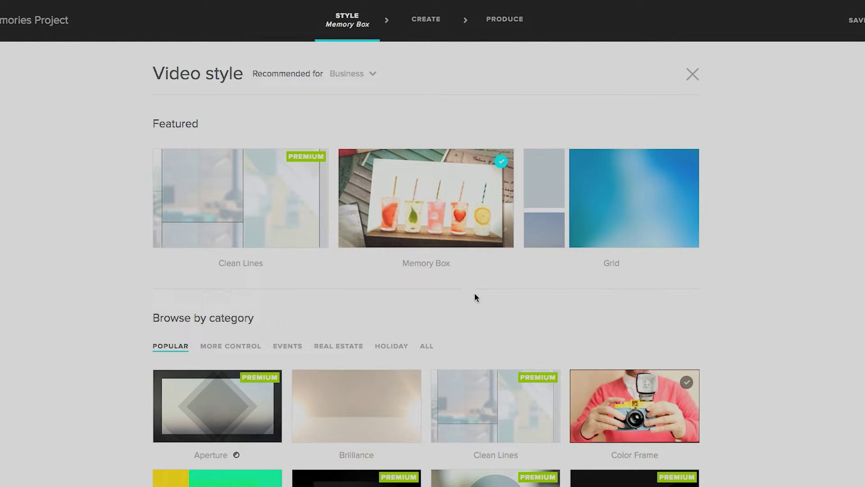
# Apply the Clean Lines style from the Popular styles to the video.
pyautogui.scroll(-3, 474, 297)
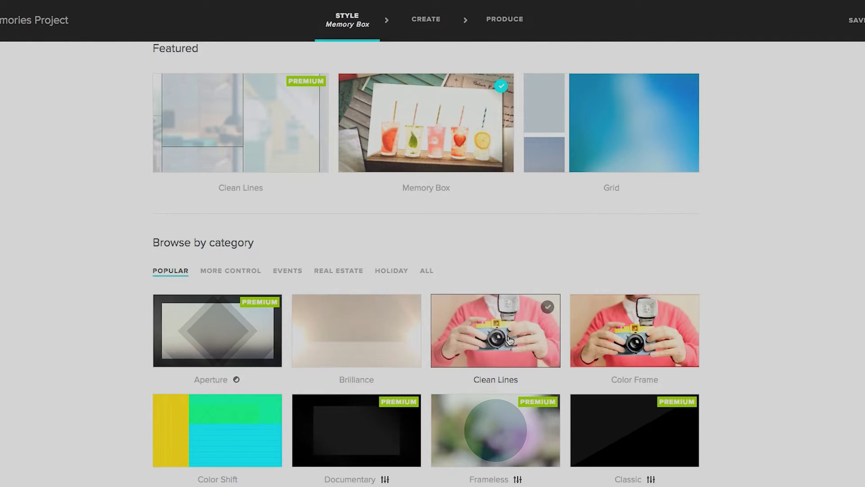
pyautogui.click(505, 339)
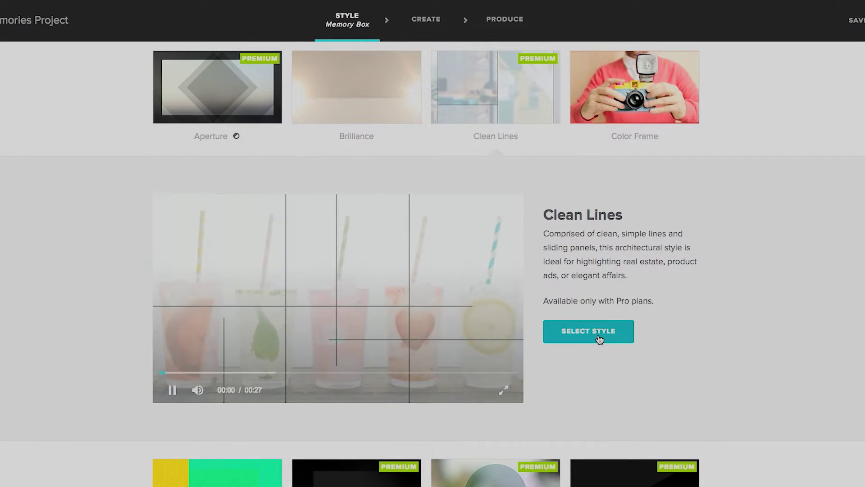
pyautogui.click(600, 335)
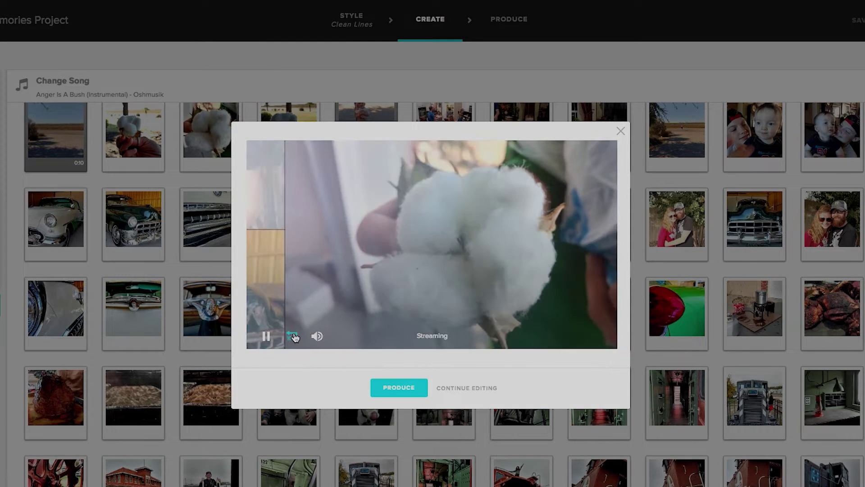
# Leave the Clean Lines preview via Continue Editing to return to the storyboard.
pyautogui.moveTo(317, 338)
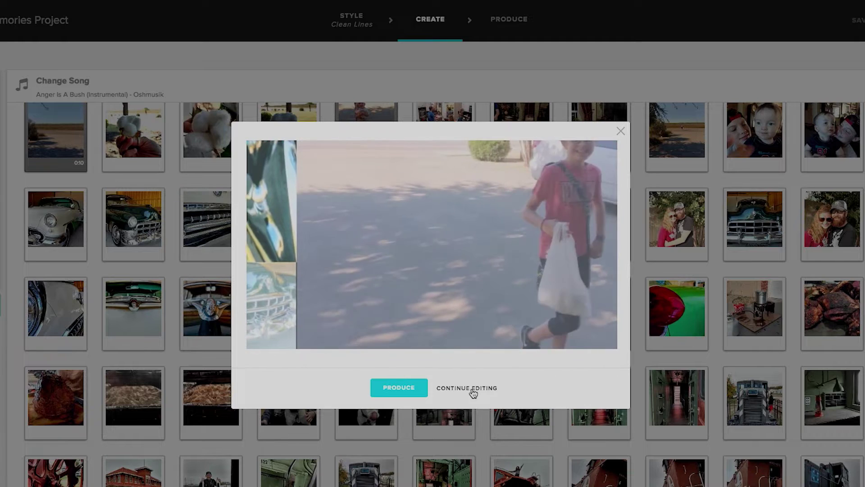
pyautogui.click(469, 390)
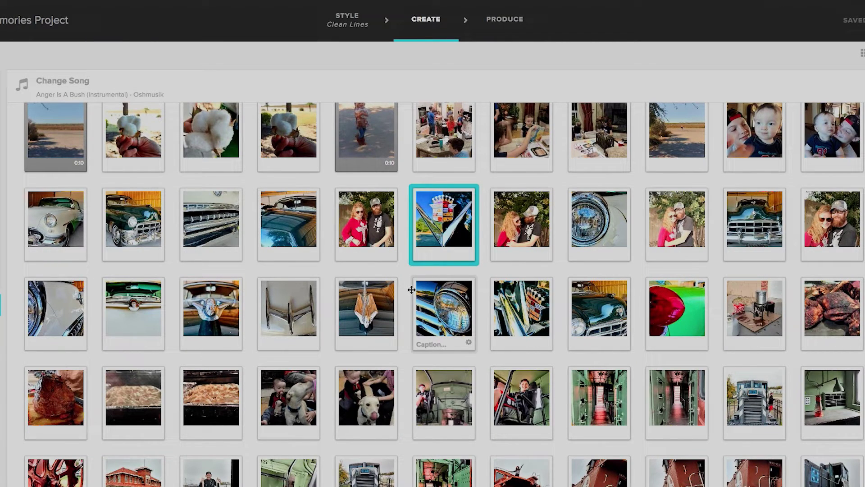
pyautogui.scroll(1, 398, 274)
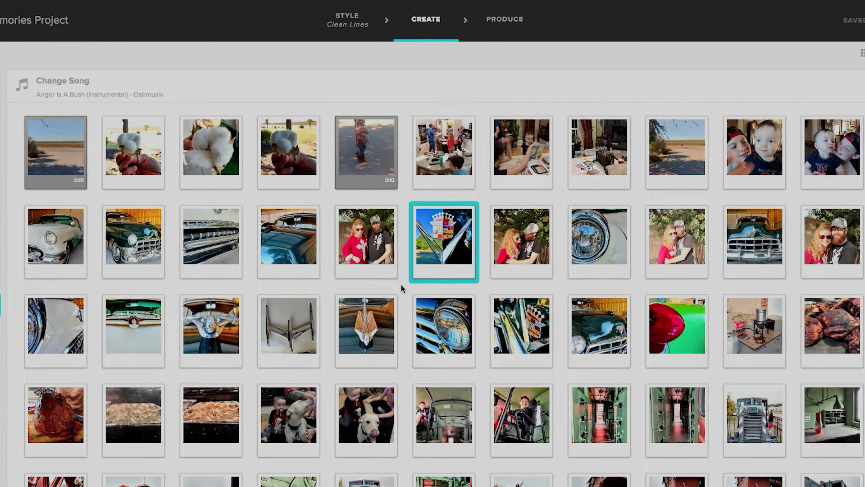
pyautogui.scroll(-5, 401, 292)
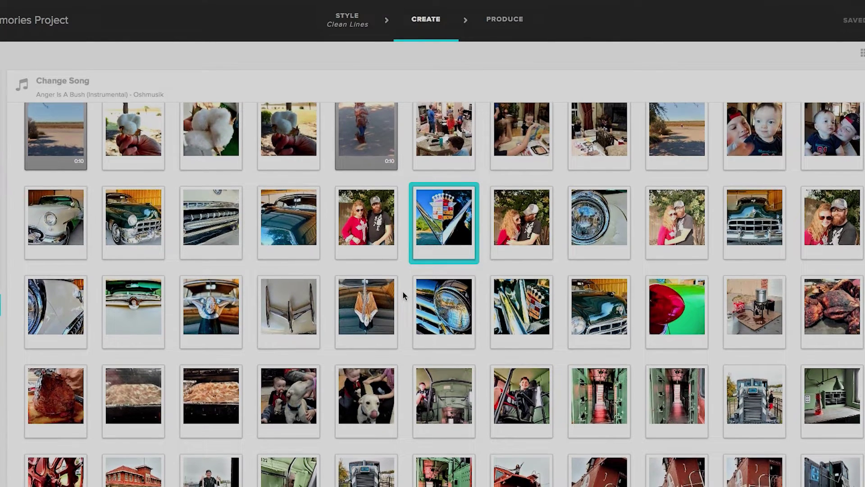
pyautogui.scroll(-8, 403, 291)
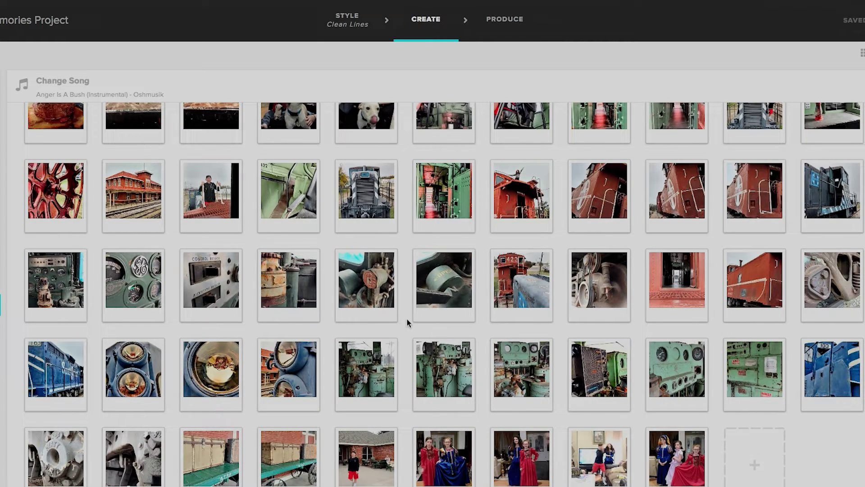
pyautogui.scroll(10, 407, 318)
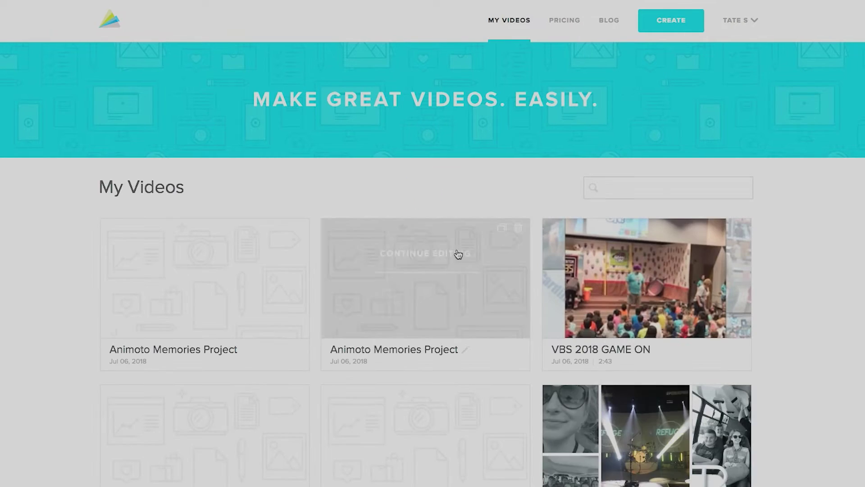
# Return to My Videos, showing VBS 2018 GAME ON beside two Animoto Memories Project drafts.
pyautogui.moveTo(647, 303)
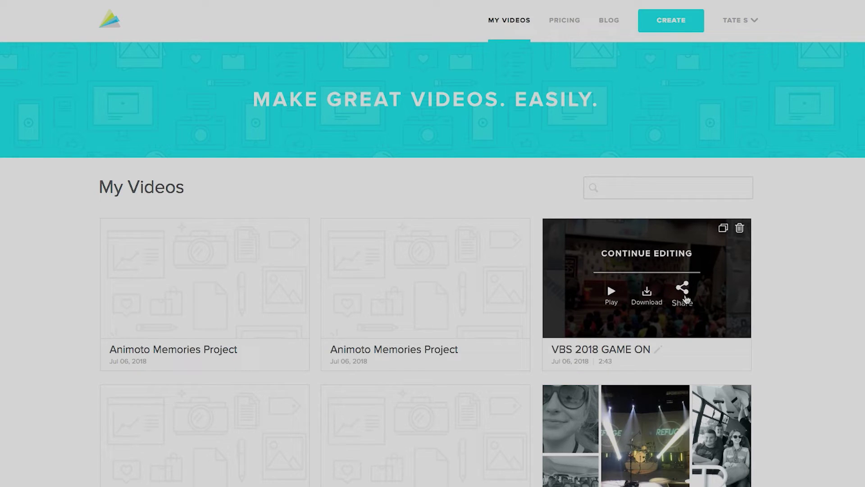
pyautogui.click(645, 293)
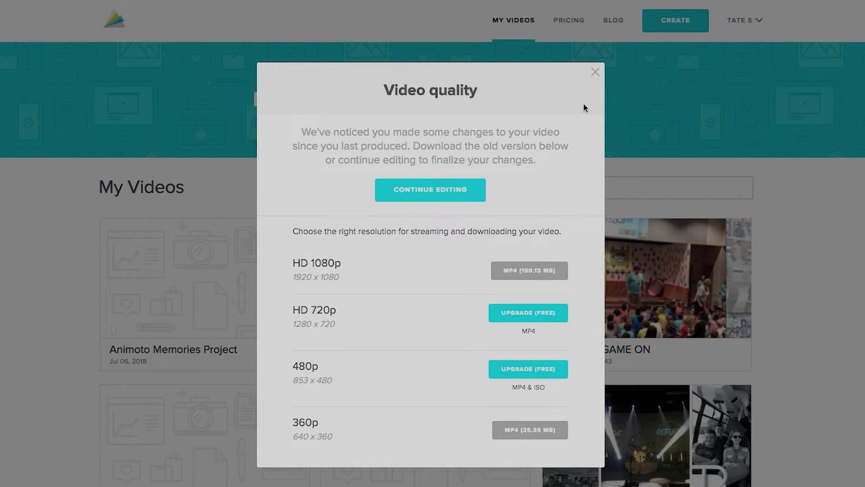
pyautogui.click(593, 75)
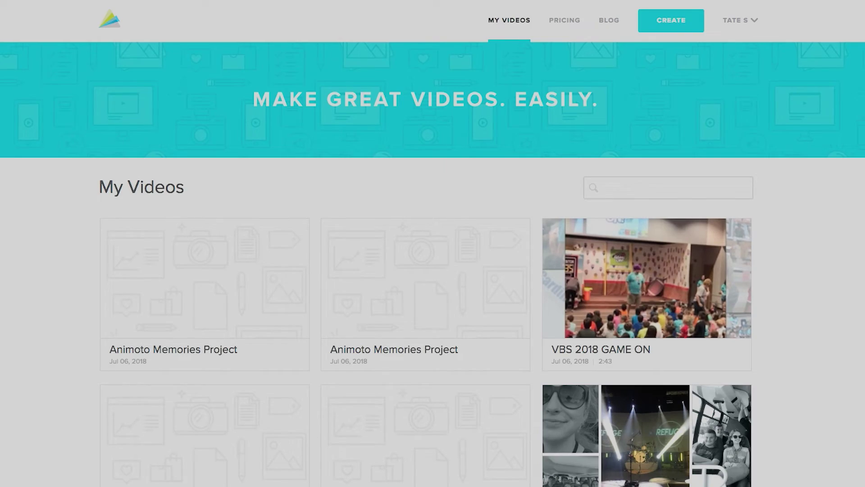